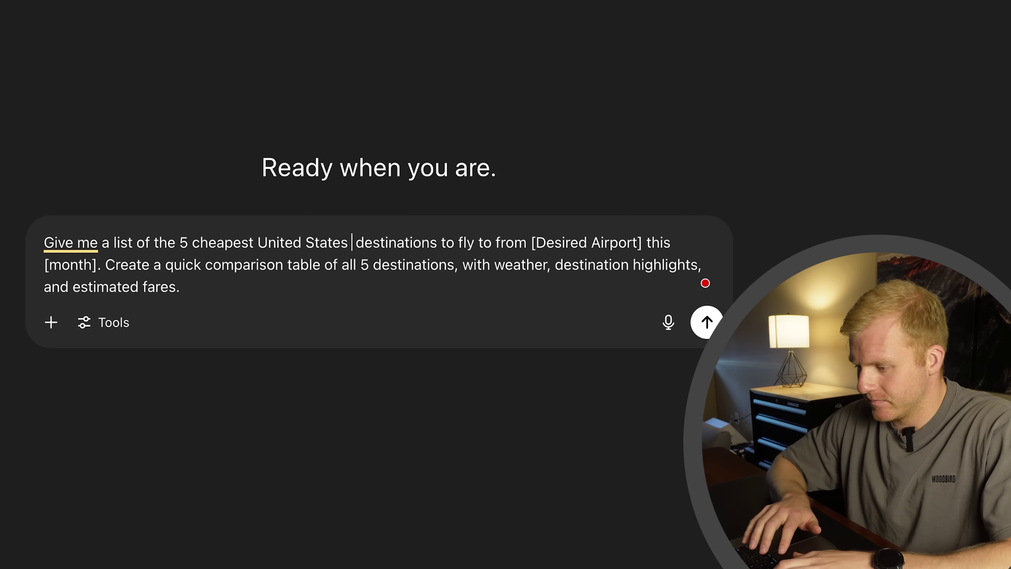
Narrow the prompt to United States beach destinations and replace the desired airport placeholder with Minneapolis.
type("h")
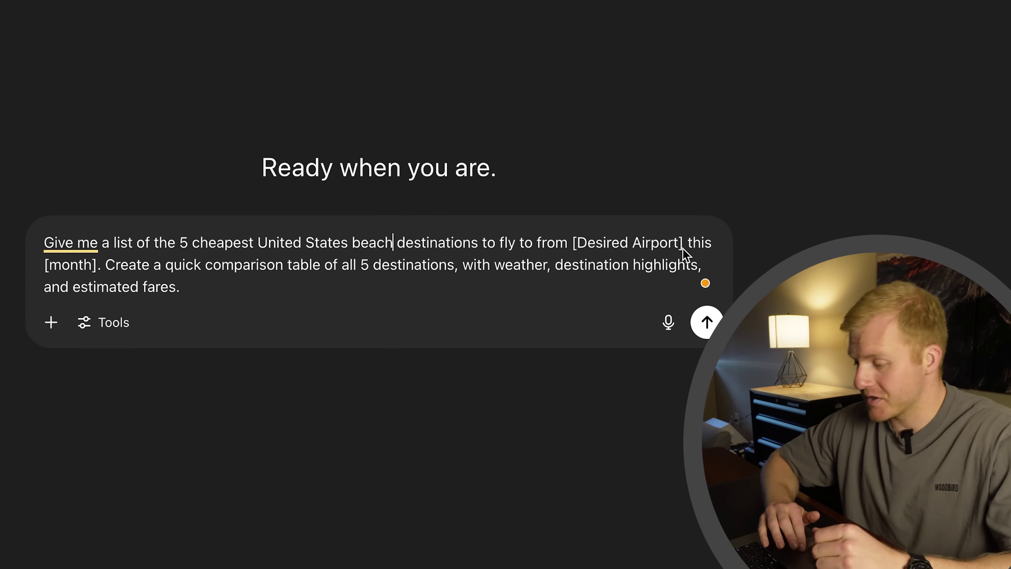
key("BackSpace")
key("BackSpace")
key("BackSpace")
key("BackSpace")
key("BackSpace")
key("BackSpace")
key("BackSpace")
key("BackSpace")
key("BackSpace")
key("BackSpace")
key("BackSpace")
key("BackSpace")
key("BackSpace")
key("BackSpace")
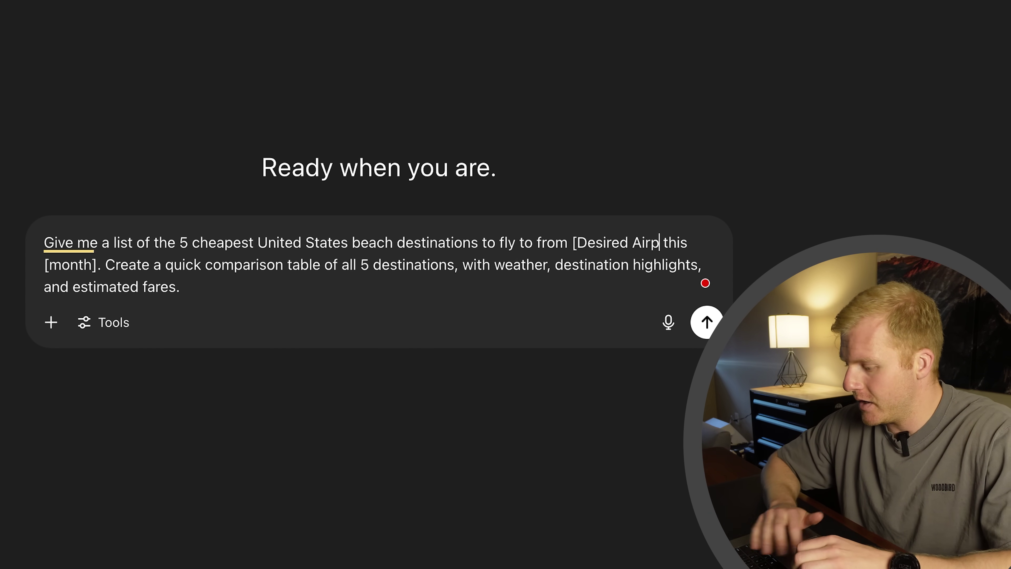
key("BackSpace")
key("BackSpace")
key("BackSpace")
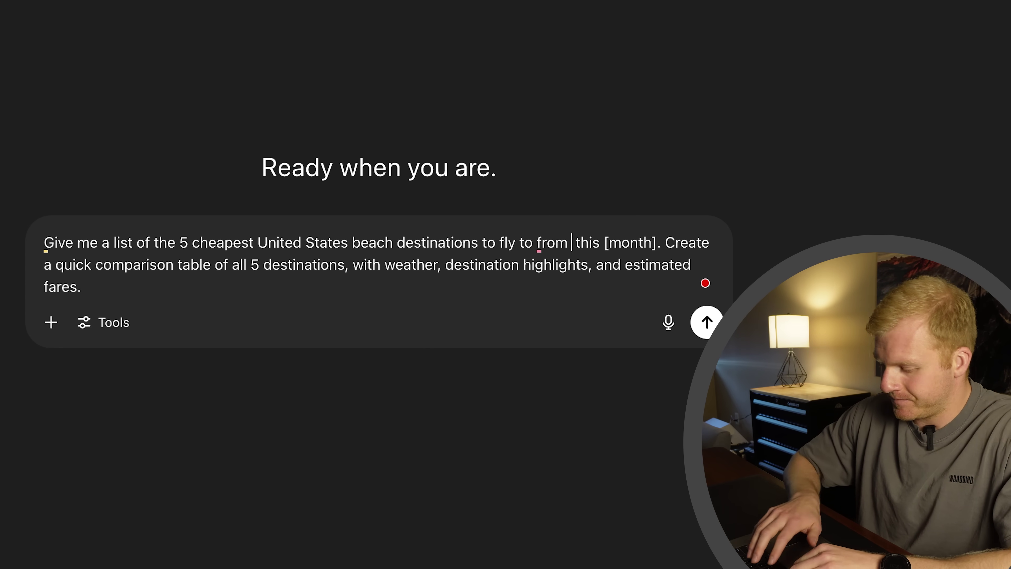
type("Minneapolis")
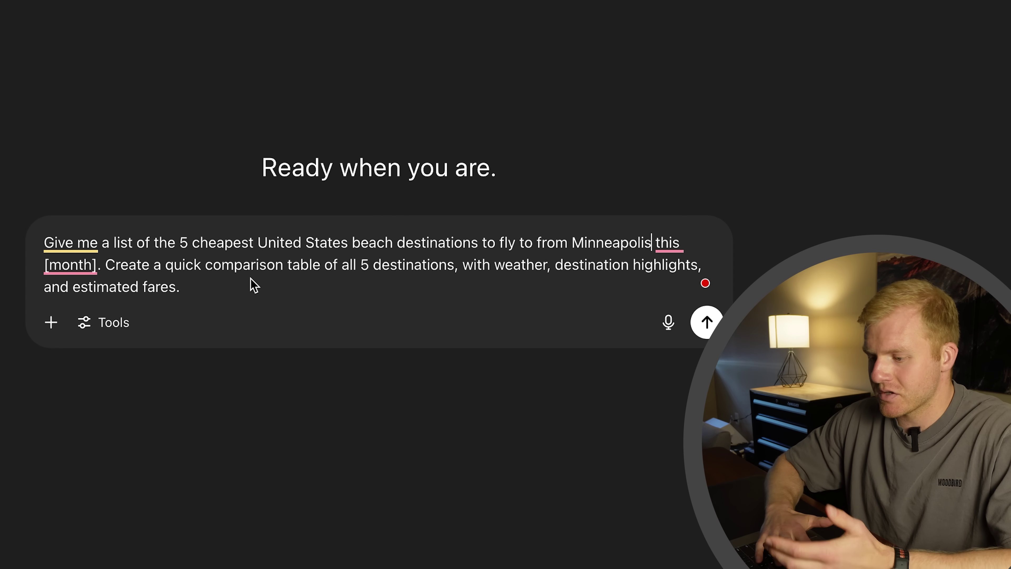
Replace the month placeholder in the prompt with December and submit the prompt.
left_click(97, 264)
key("BackSpace")
key("BackSpace")
key("BackSpace")
key("BackSpace")
key("BackSpace")
key("BackSpace")
key("BackSpace")
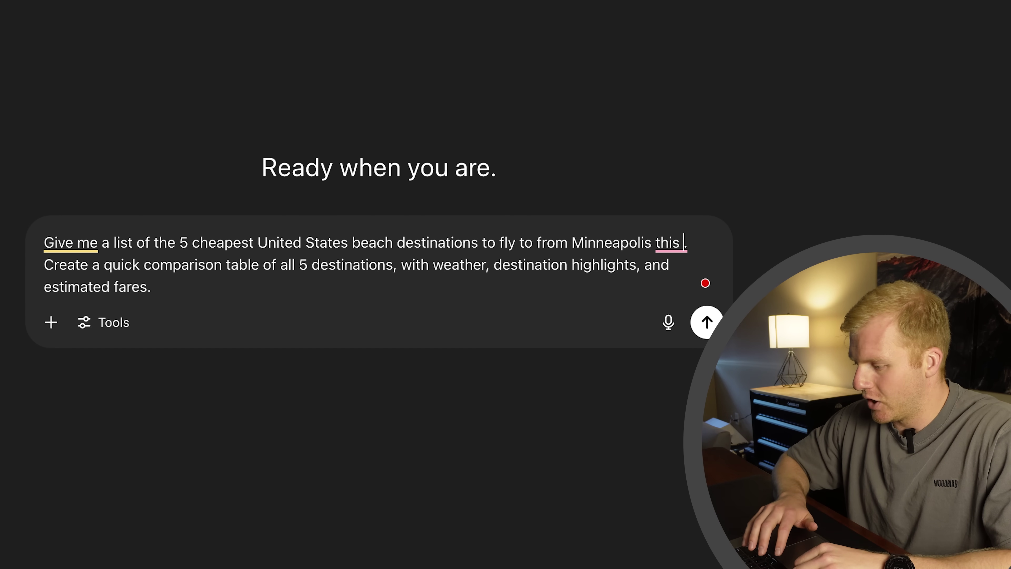
type("dec")
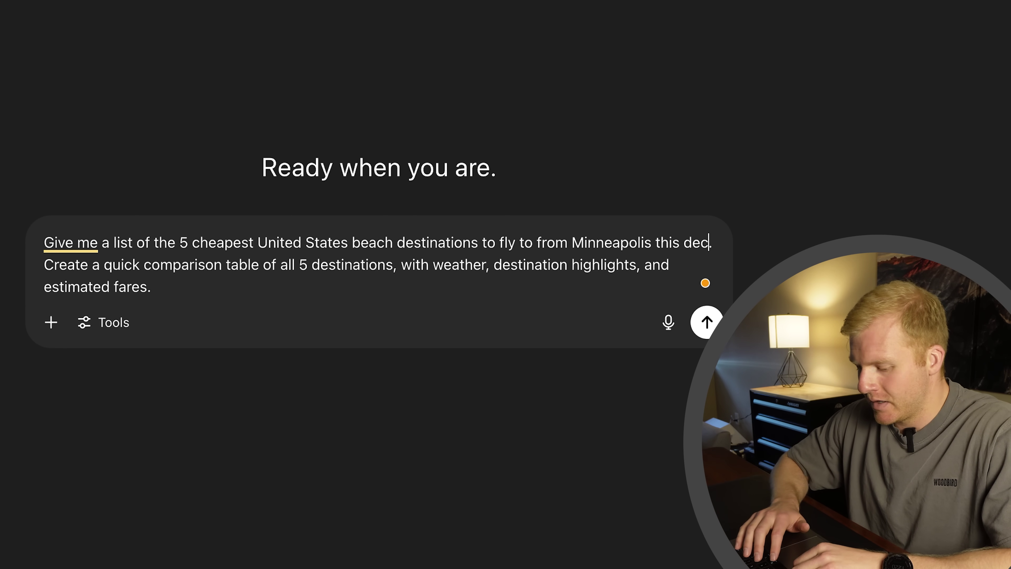
type("de")
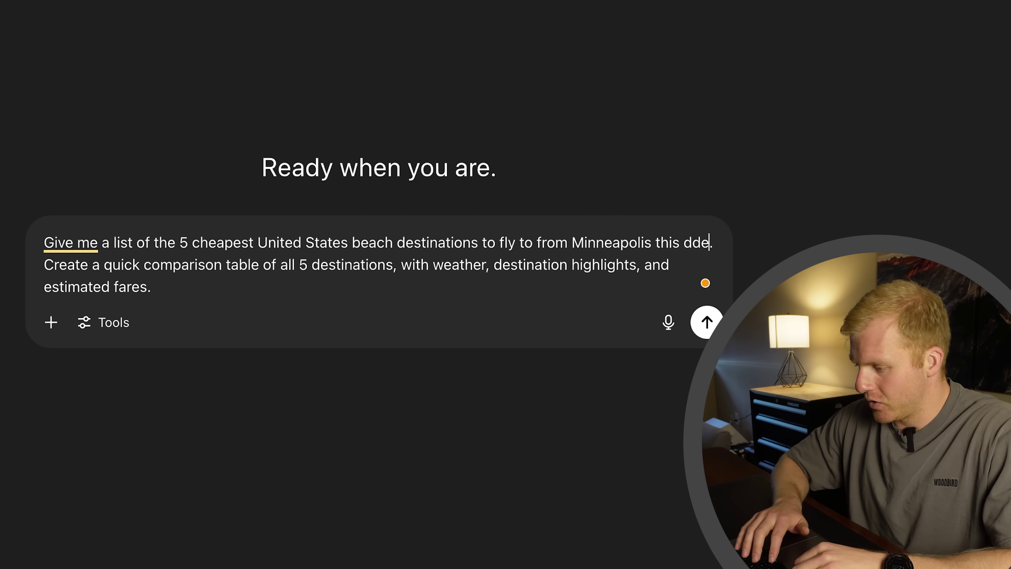
key("BackSpace")
key("BackSpace")
type("Dece")
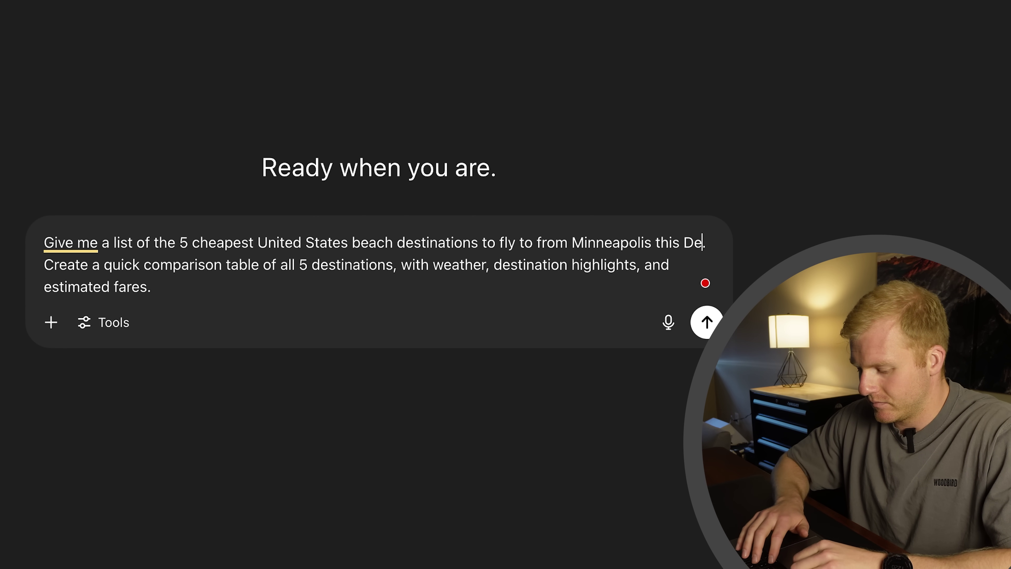
type("mber")
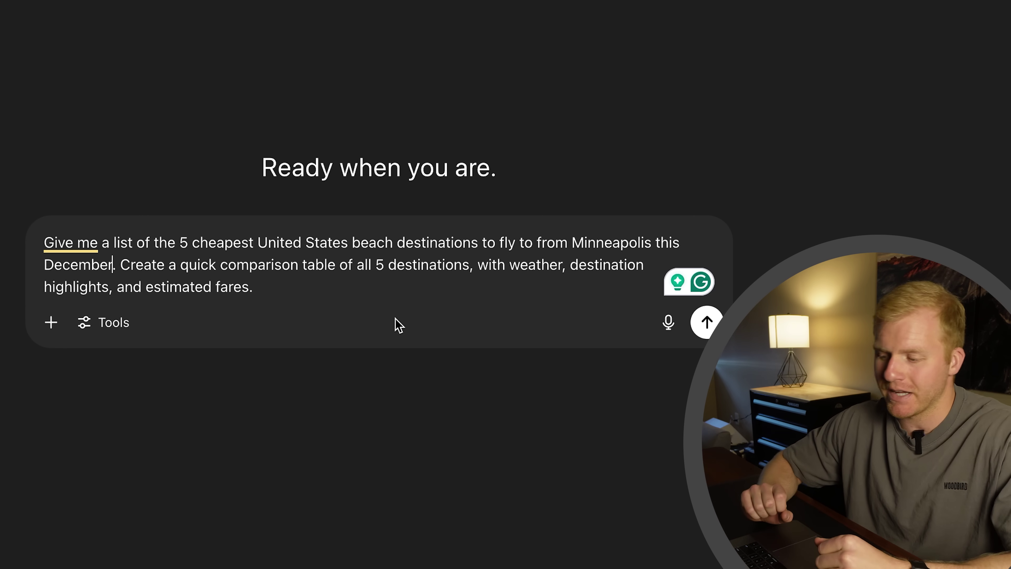
key("Return")
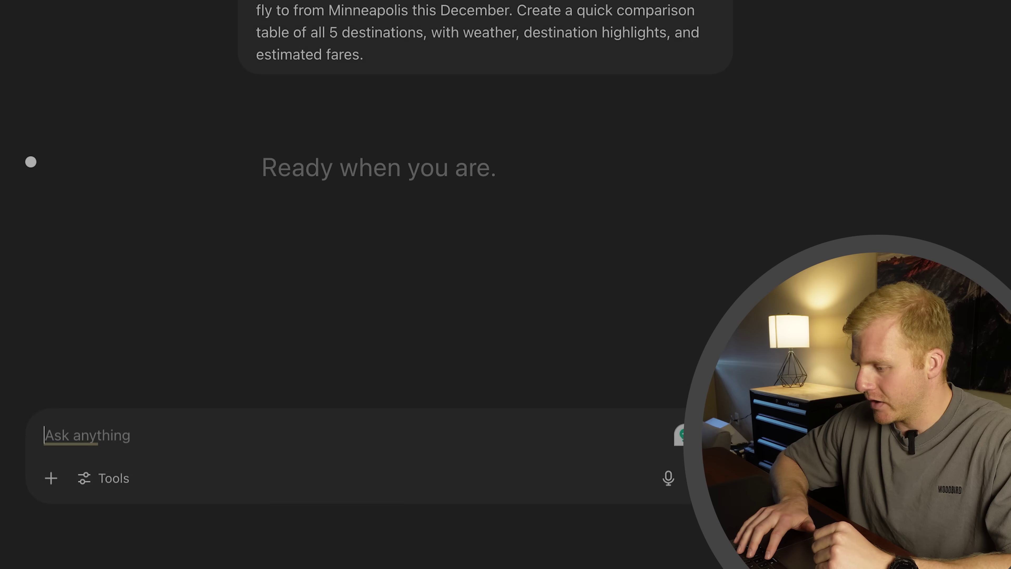
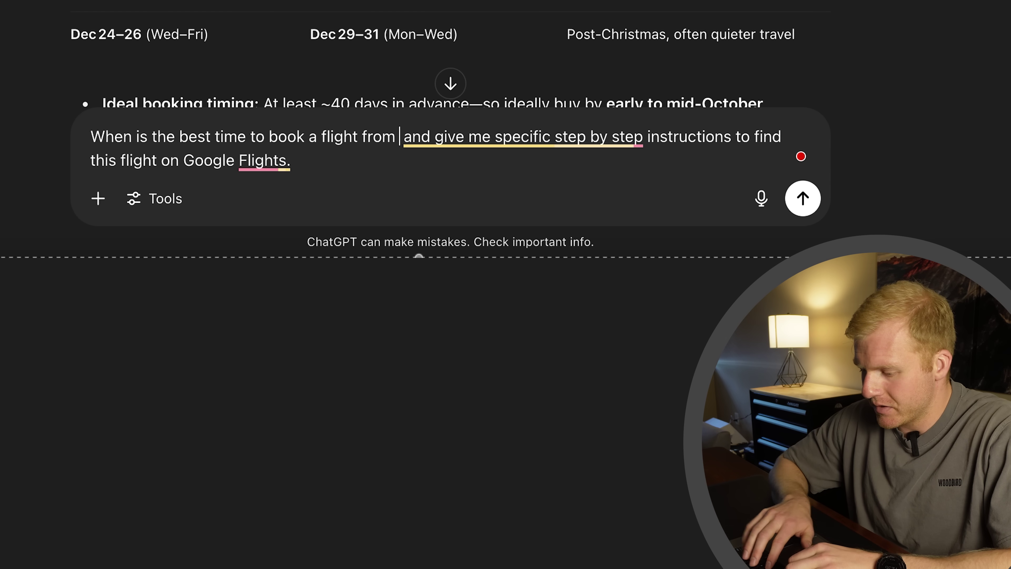
Complete the booking-time question with Minneapolis to Miami, leaving Dec 2nd and returning Dec 7th with a non-stop flight, and submit it.
type("eapolis")
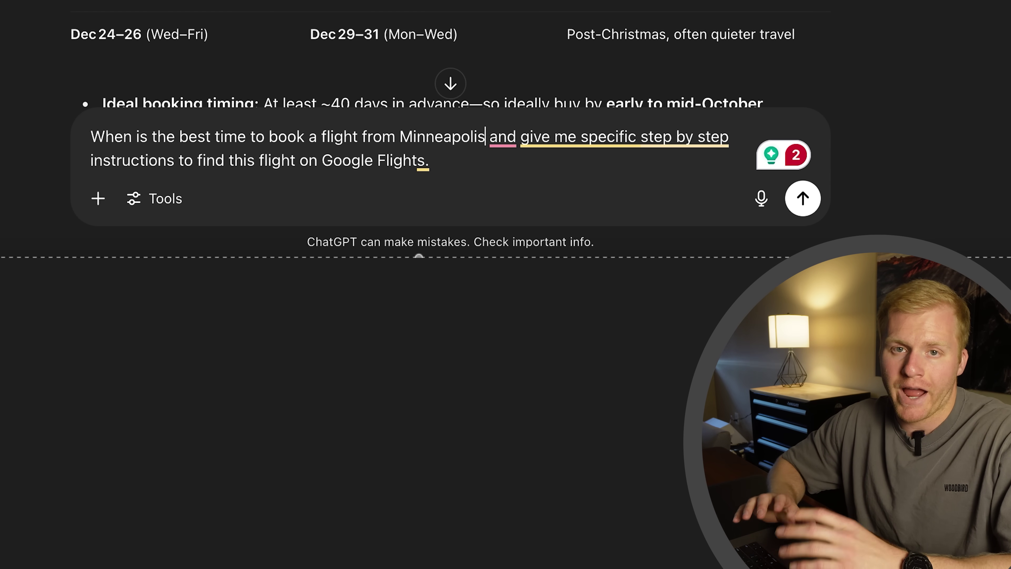
type(" to Miami leaving")
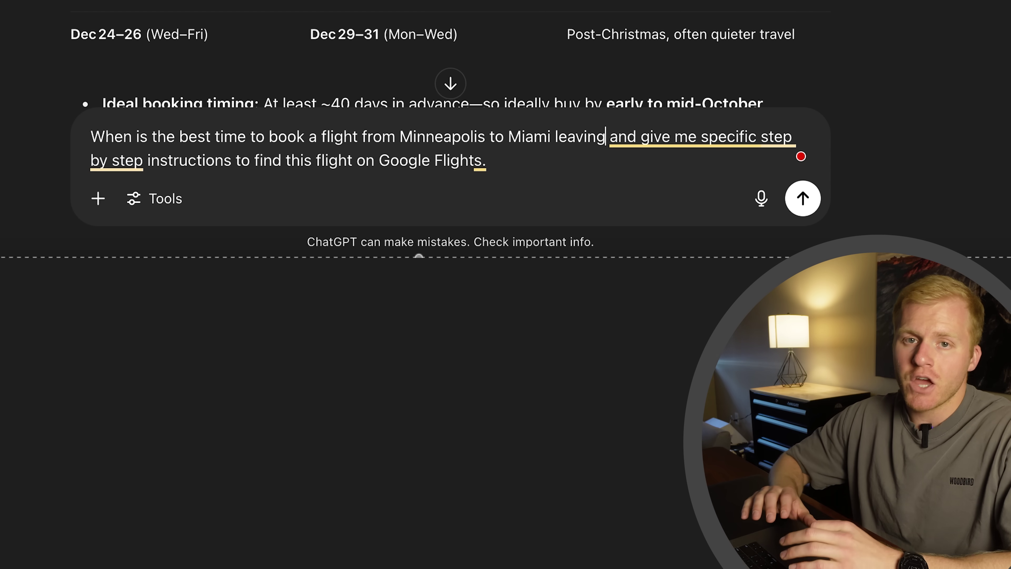
type(" Dec 2nd and retu")
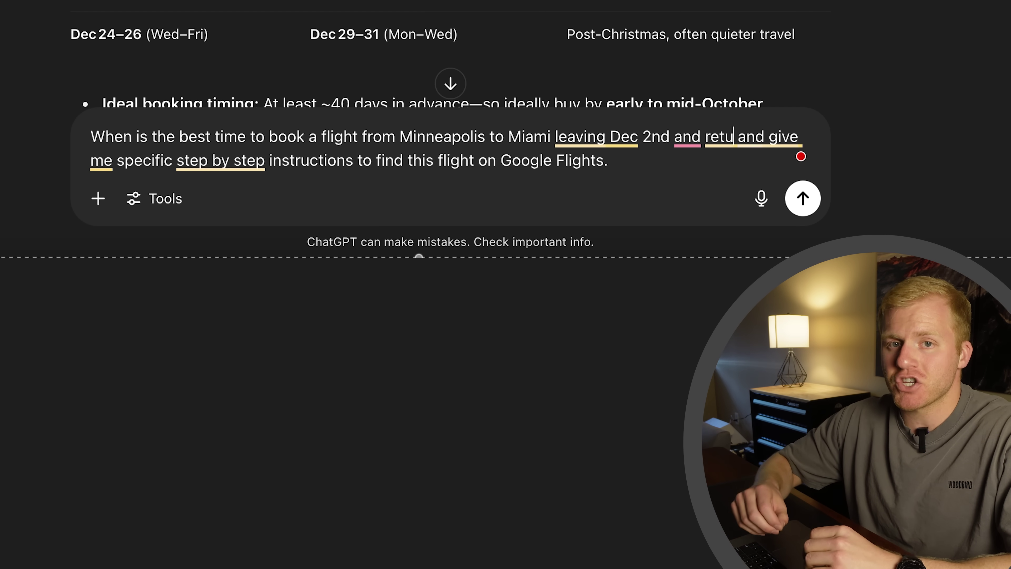
type("rning Dec 7th with a")
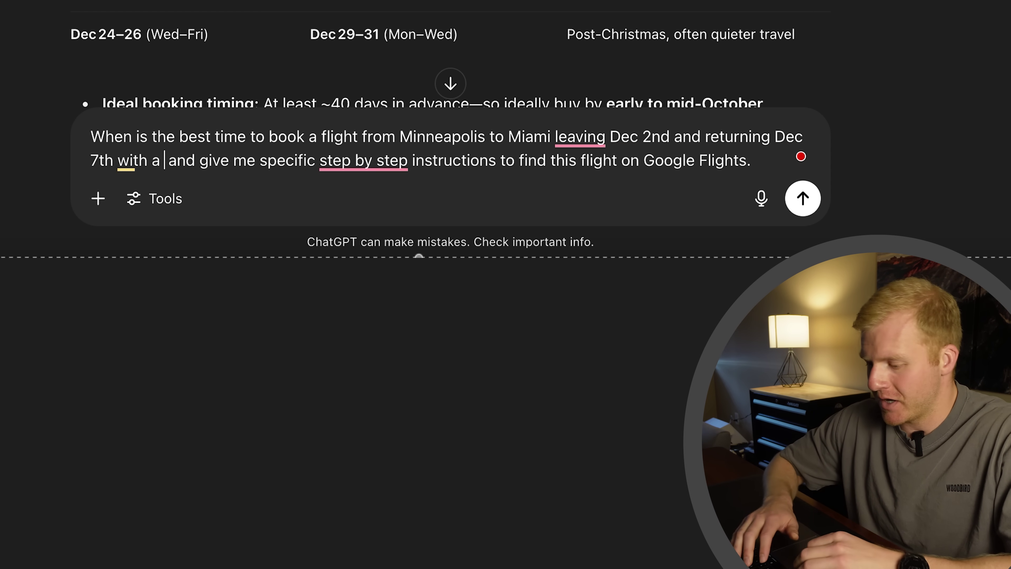
type(" non-stop flight")
key("Return")
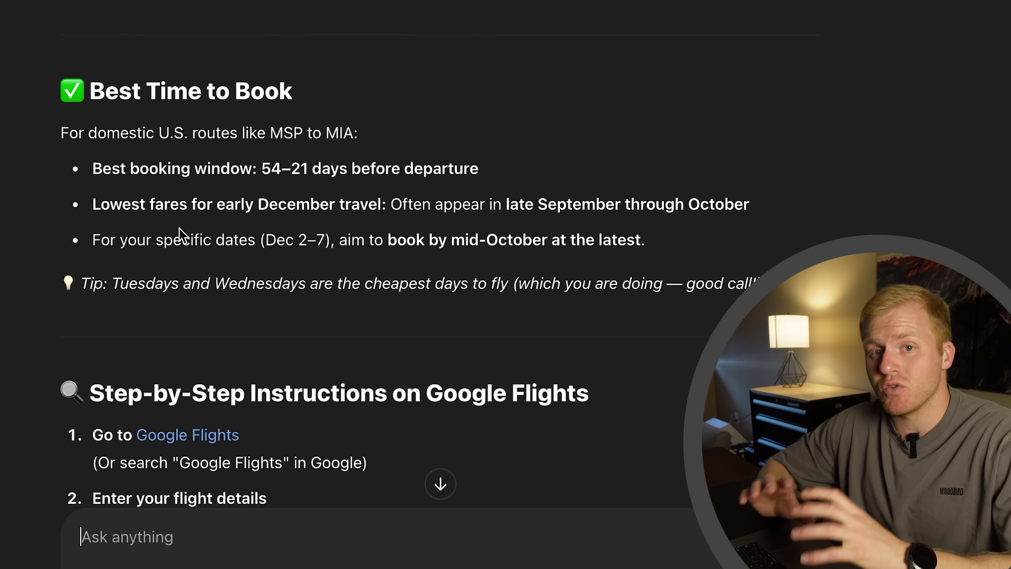
Review the step-by-step flight instructions, switch to Google Flights and set Miami, Florida as the destination from Minneapolis.
scroll(185, 262, "down", 3)
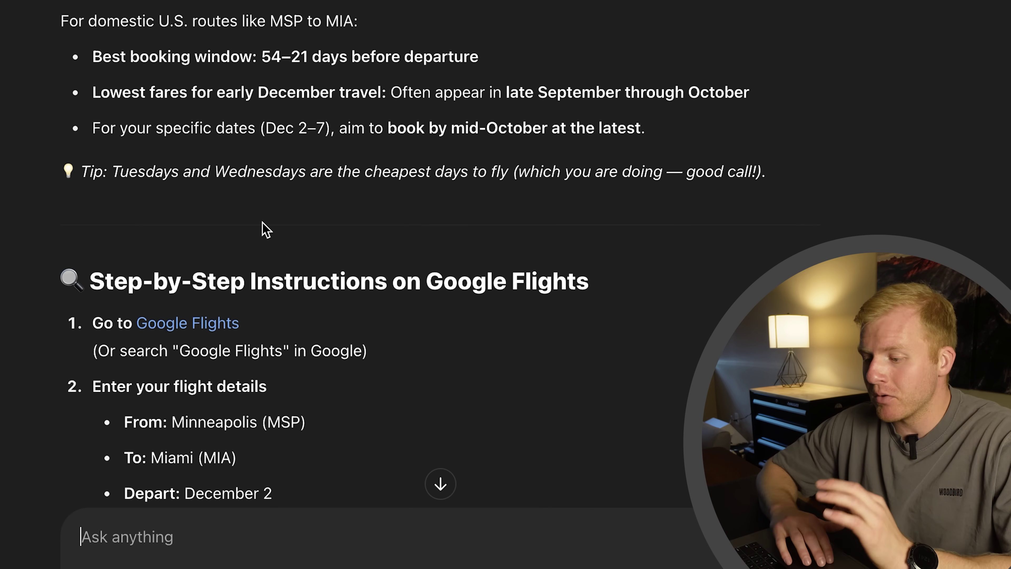
scroll(265, 228, "down", 4)
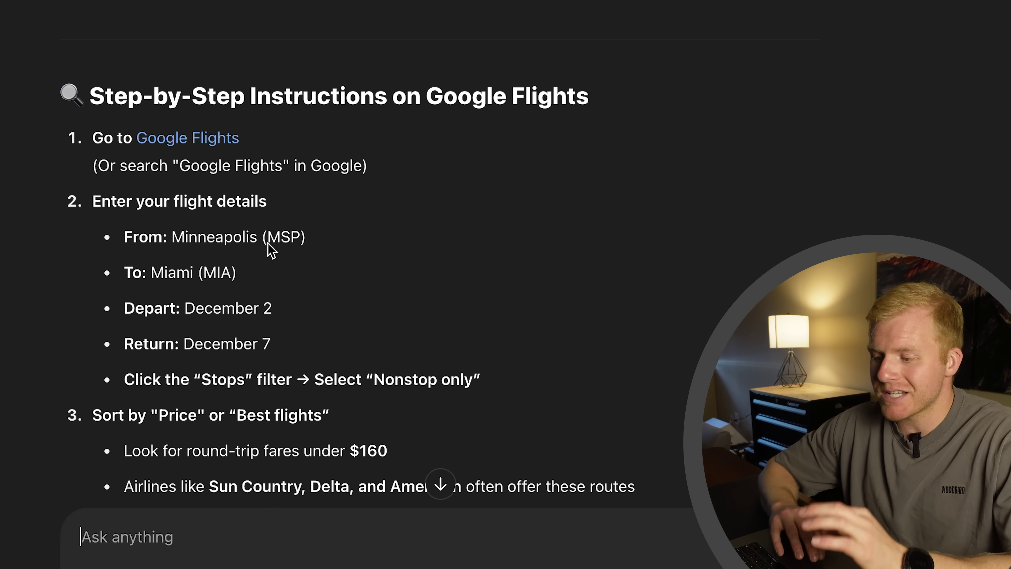
scroll(261, 267, "down", 2)
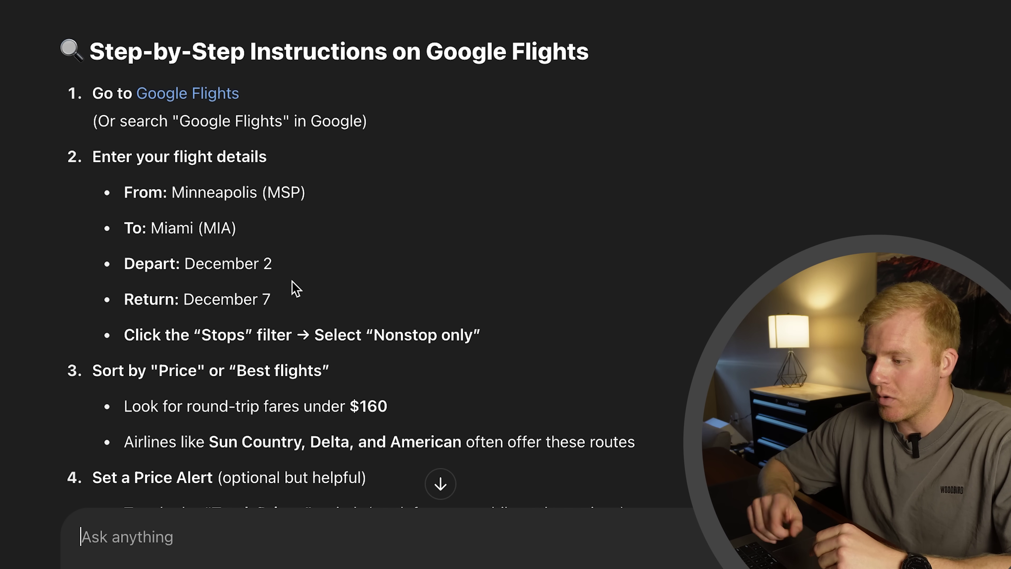
scroll(285, 259, "down", 2)
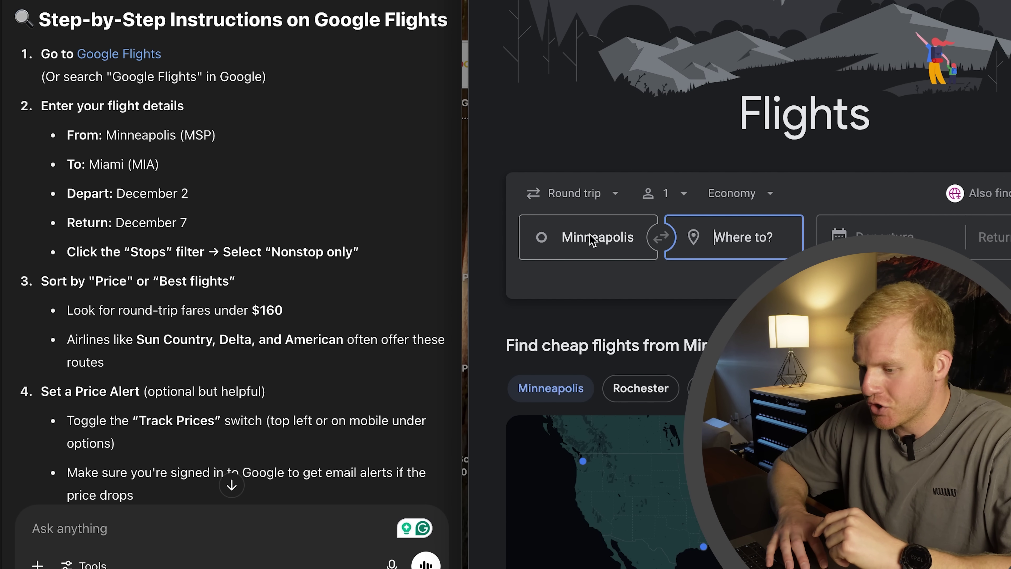
left_click(735, 254)
type("Ma")
key("BackSpace")
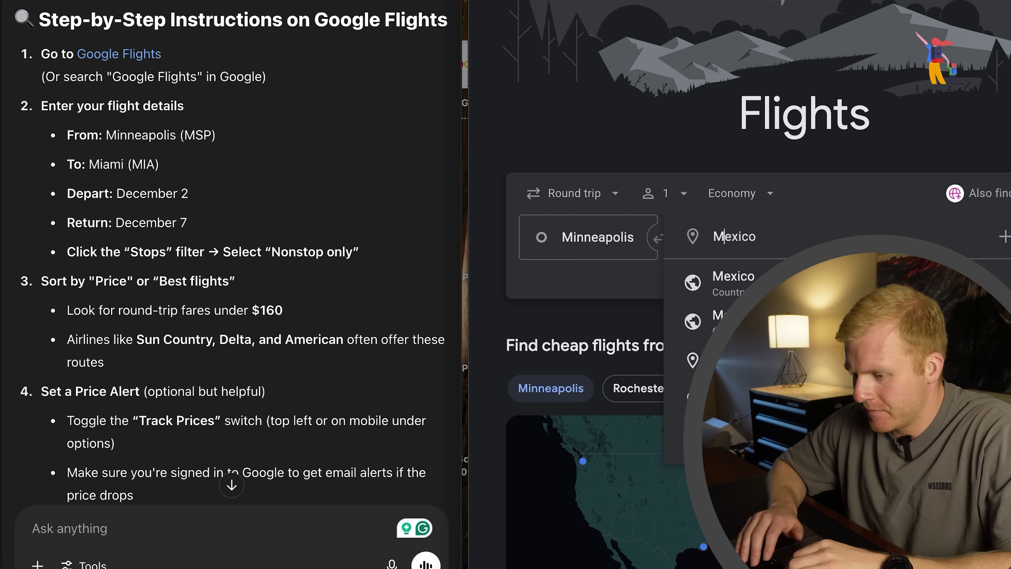
type("iami, Florida")
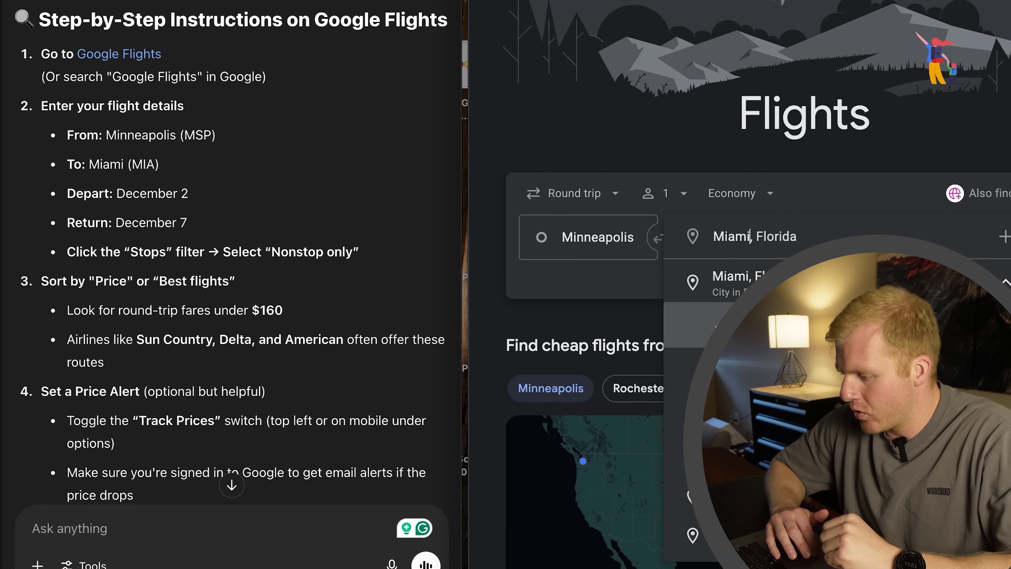
key("Return")
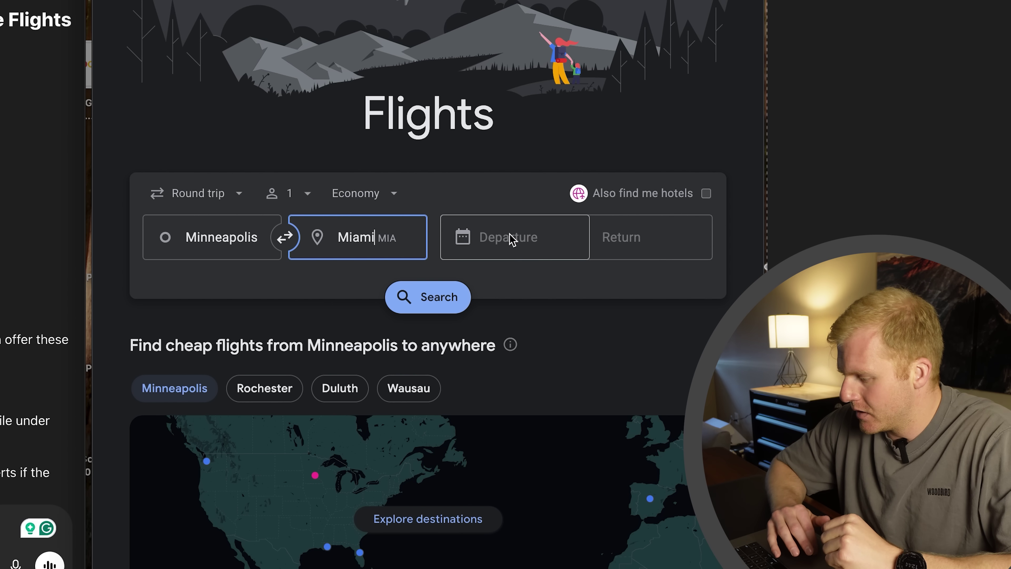
Set the round trip's departure to Tue, Dec 2 and its return to Sun, Dec 7.
left_click(471, 239)
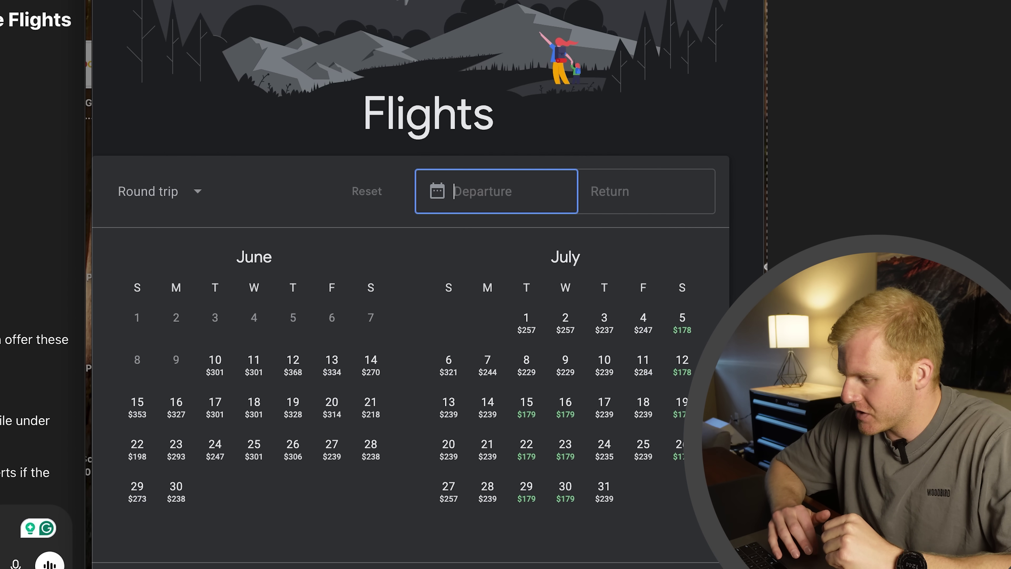
scroll(410, 390, "right", 10)
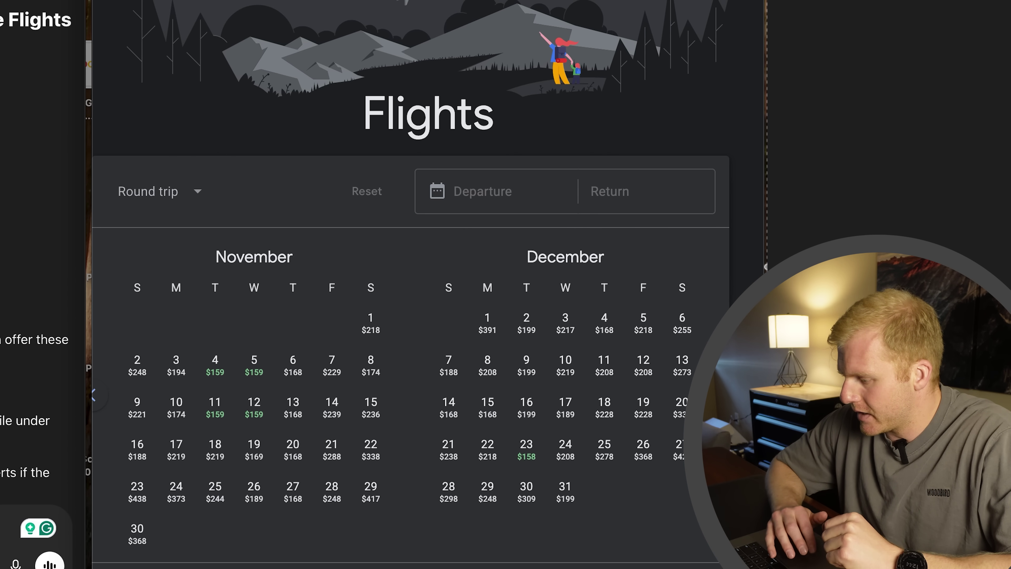
left_click(532, 320)
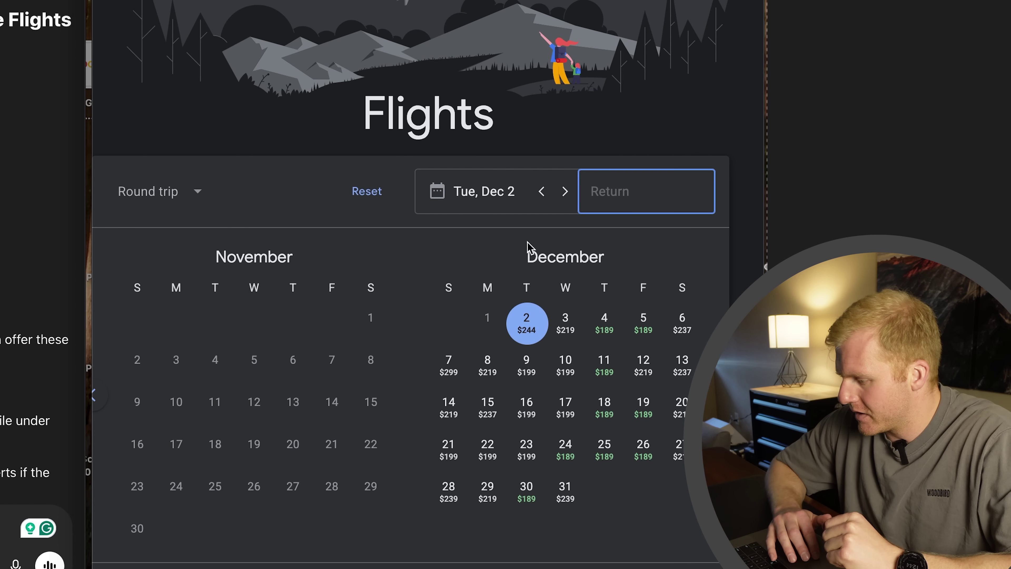
left_click(448, 382)
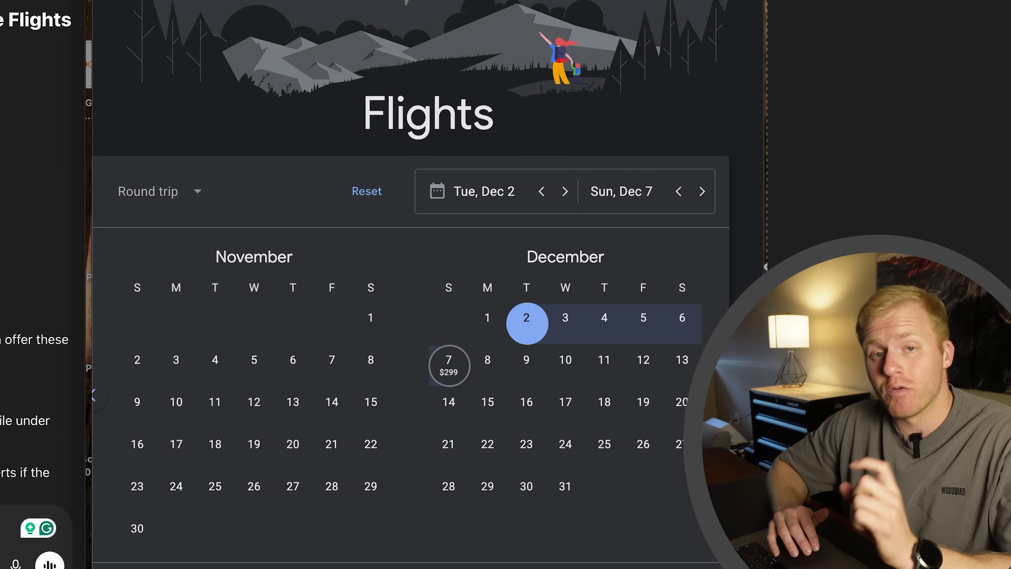
key("Escape")
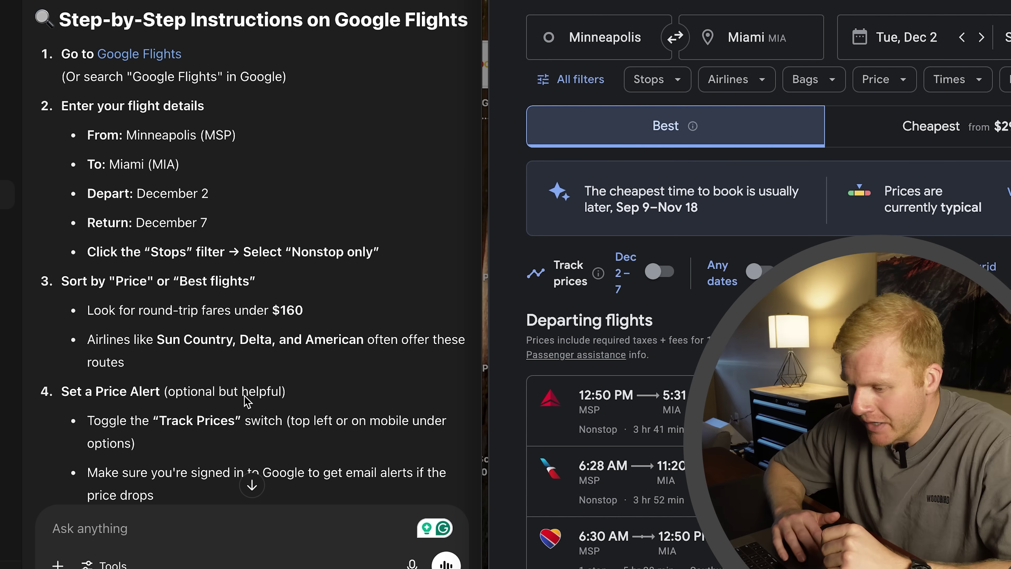
Inspect the price filter for the Minneapolis to Miami flights and close it with all prices allowed.
scroll(252, 403, "down", 3)
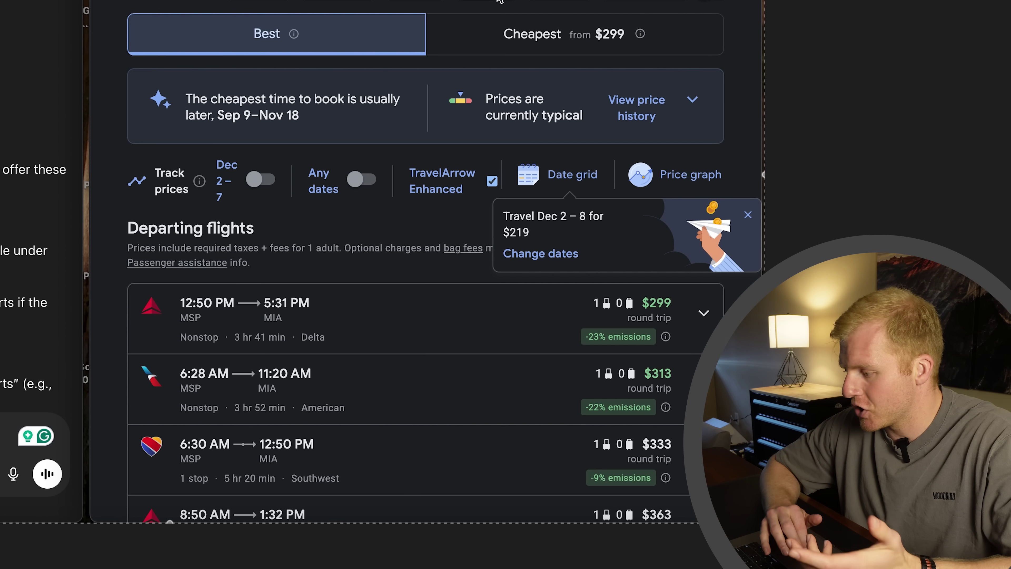
left_click(500, 1)
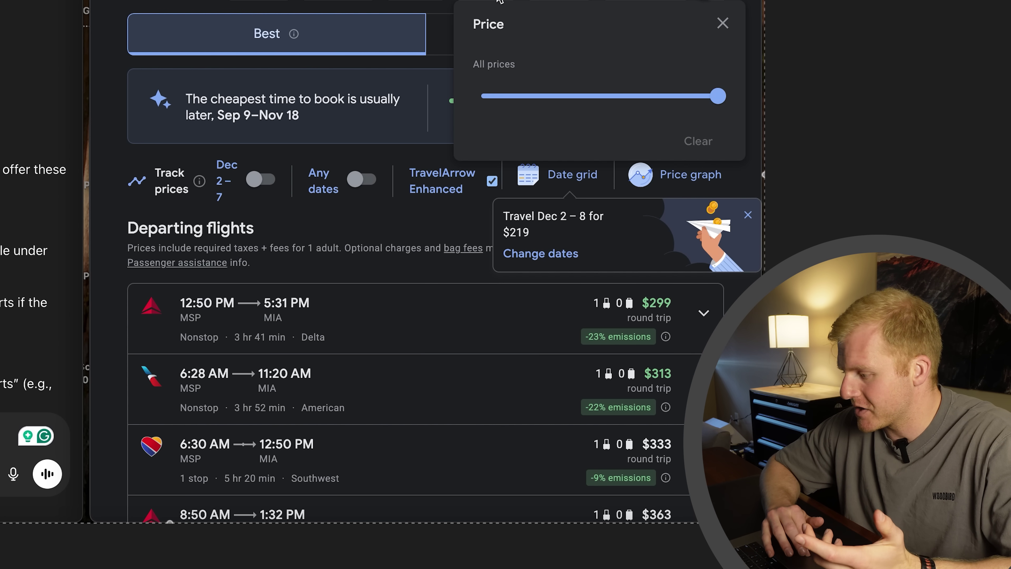
mouse_move(718, 96)
left_mouse_down()
mouse_move(476, 96)
mouse_move(627, 75)
mouse_move(721, 94)
left_mouse_up()
left_click(723, 27)
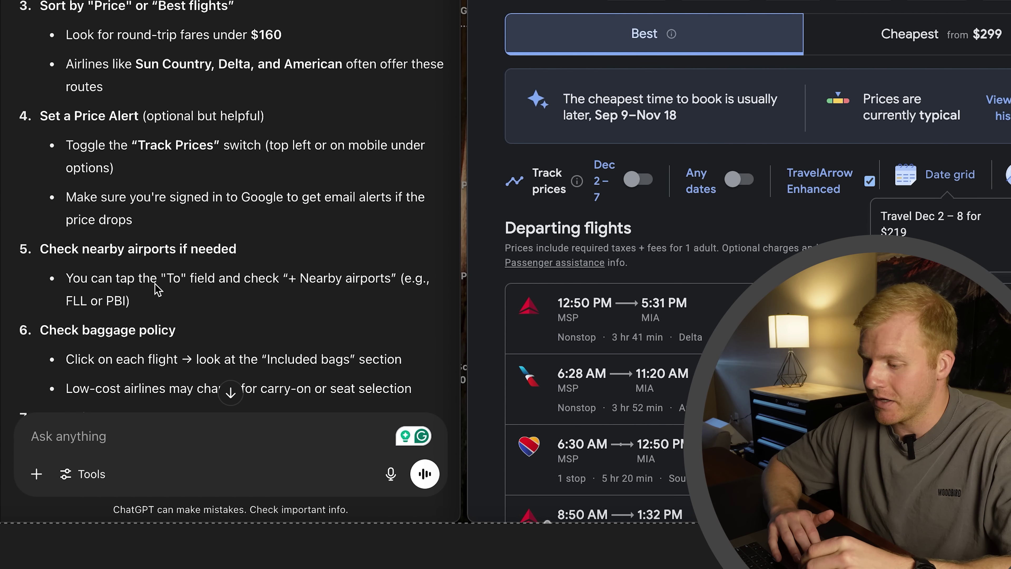
Read the price alert instructions and turn on price tracking for the Dec 2–7 flights.
scroll(157, 289, "down", 3)
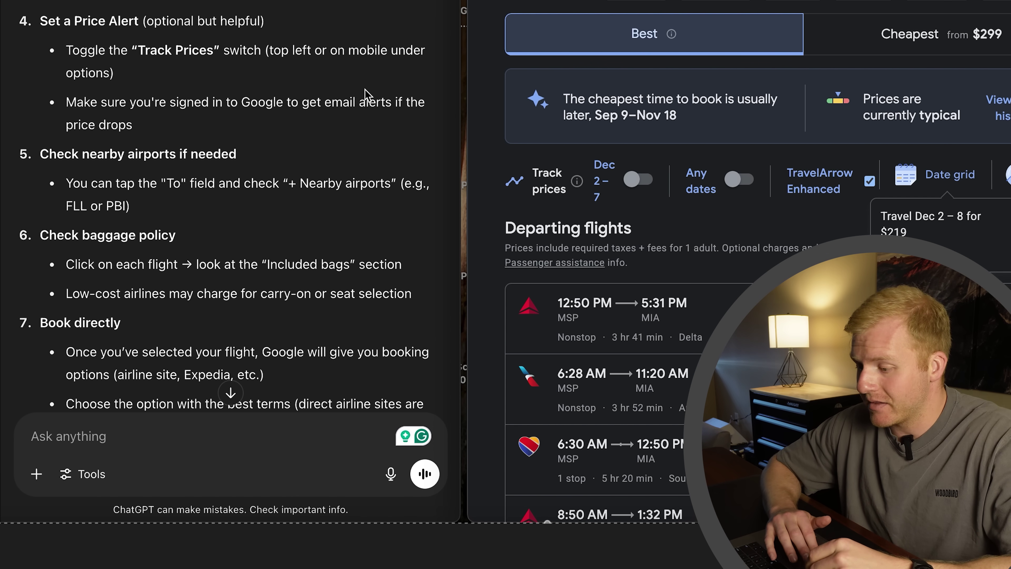
left_click(637, 181)
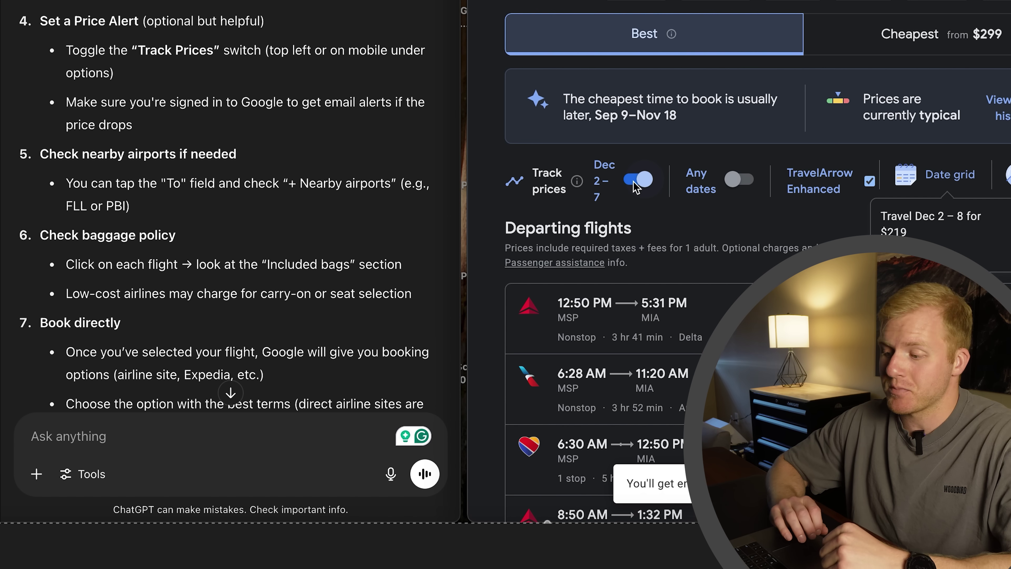